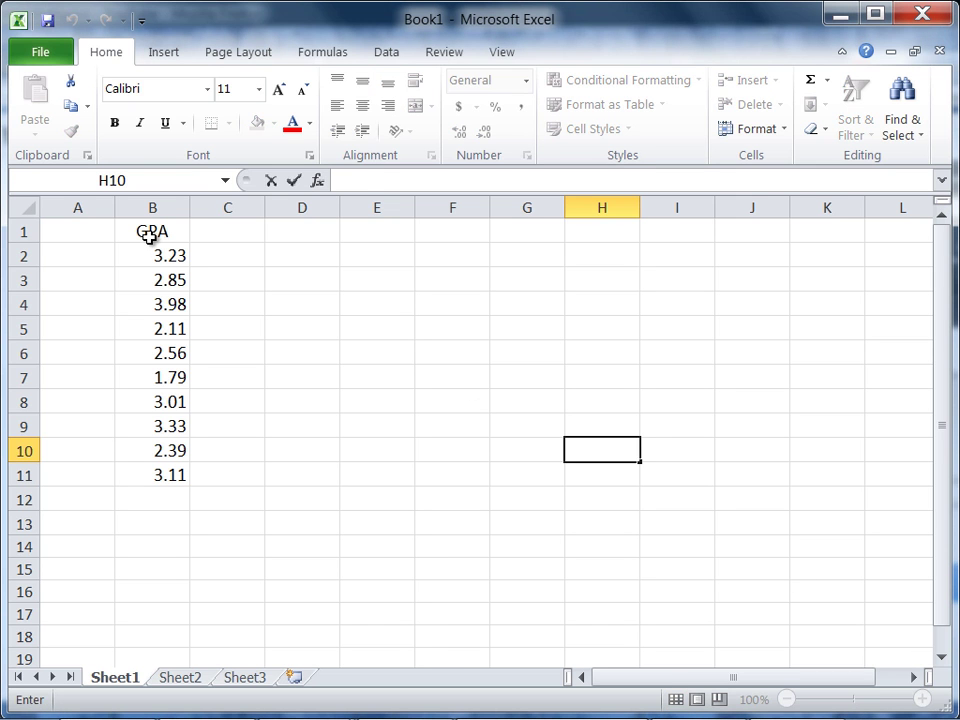
Enter the label "Average" in cell A12, beside the first empty row below the GPA values
left_click(152, 232)
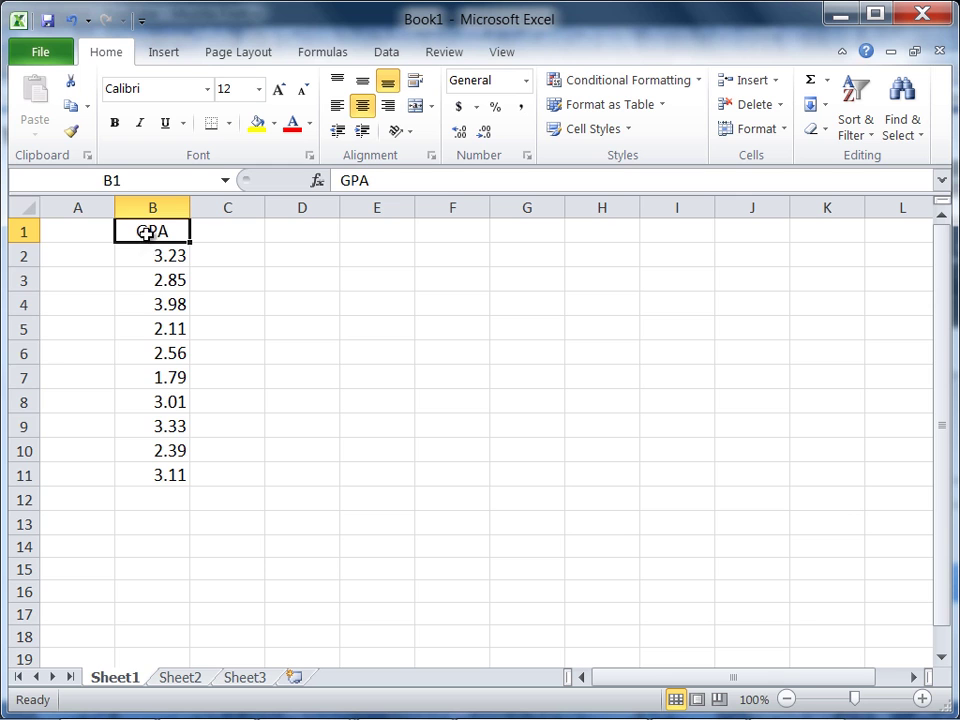
left_click_drag(154, 255, 155, 474)
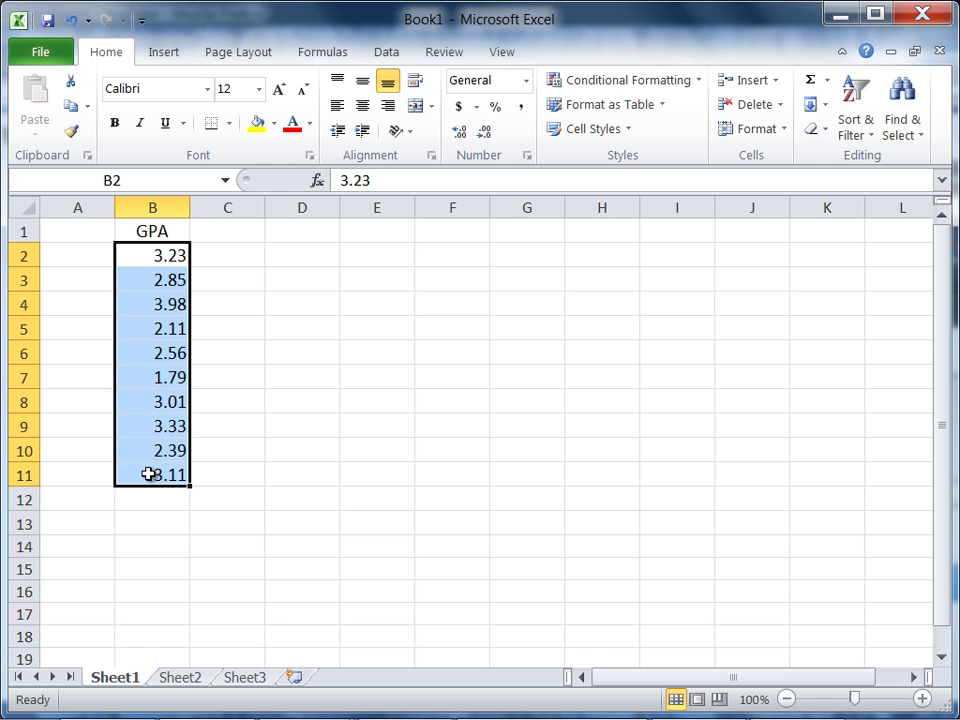
left_click(82, 502)
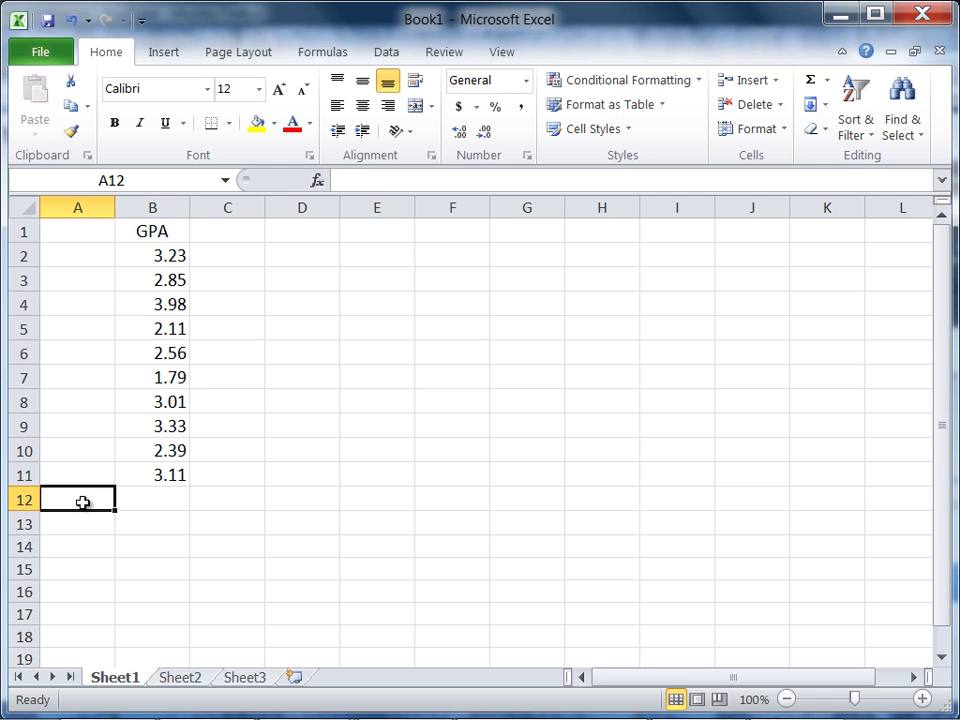
type("Average")
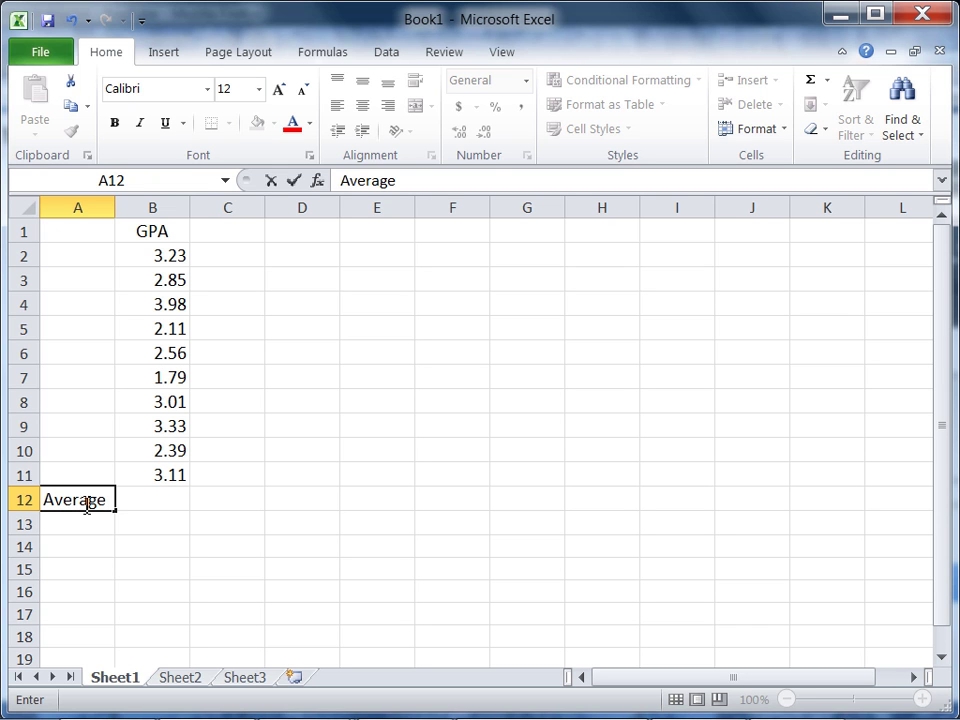
Calculate the average of the GPA values B2:B11 in cell B12 with the AVERAGE function
left_click(160, 496)
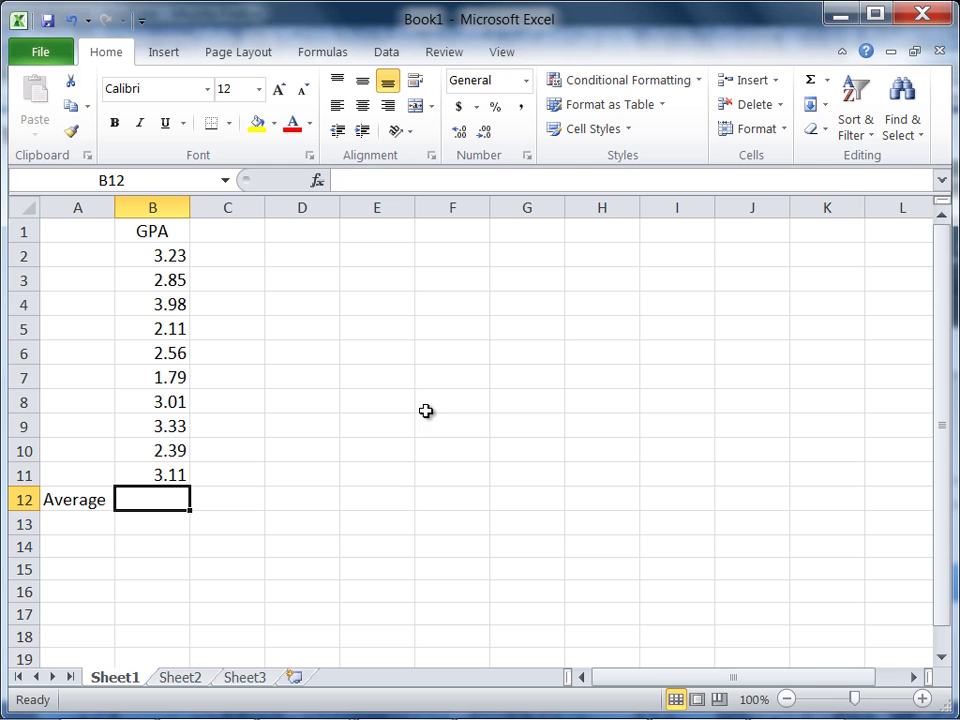
left_click(829, 81)
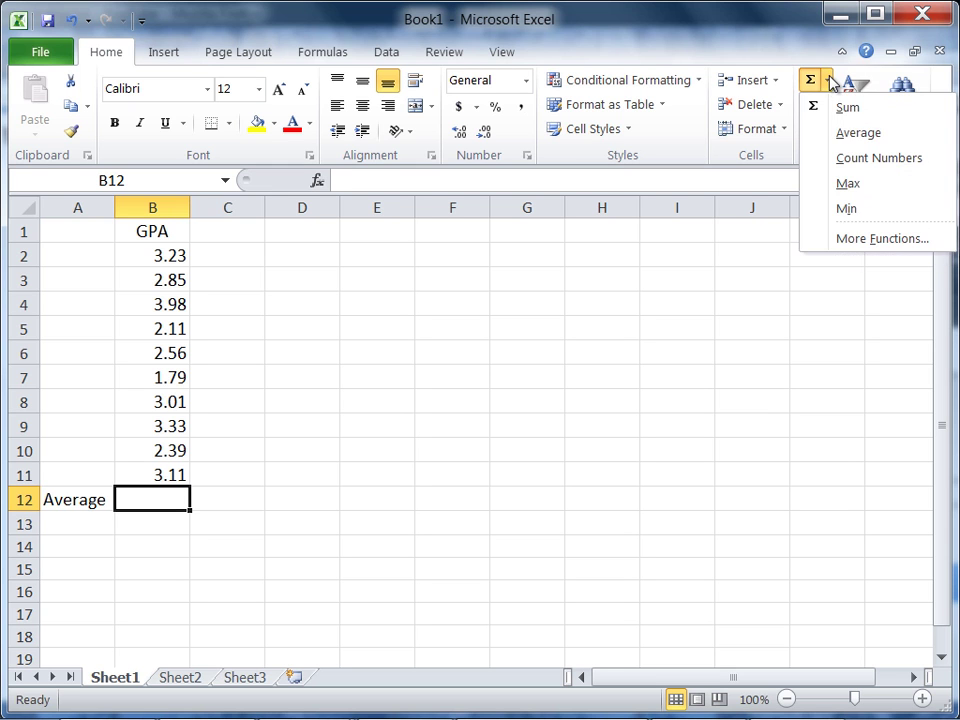
left_click(890, 138)
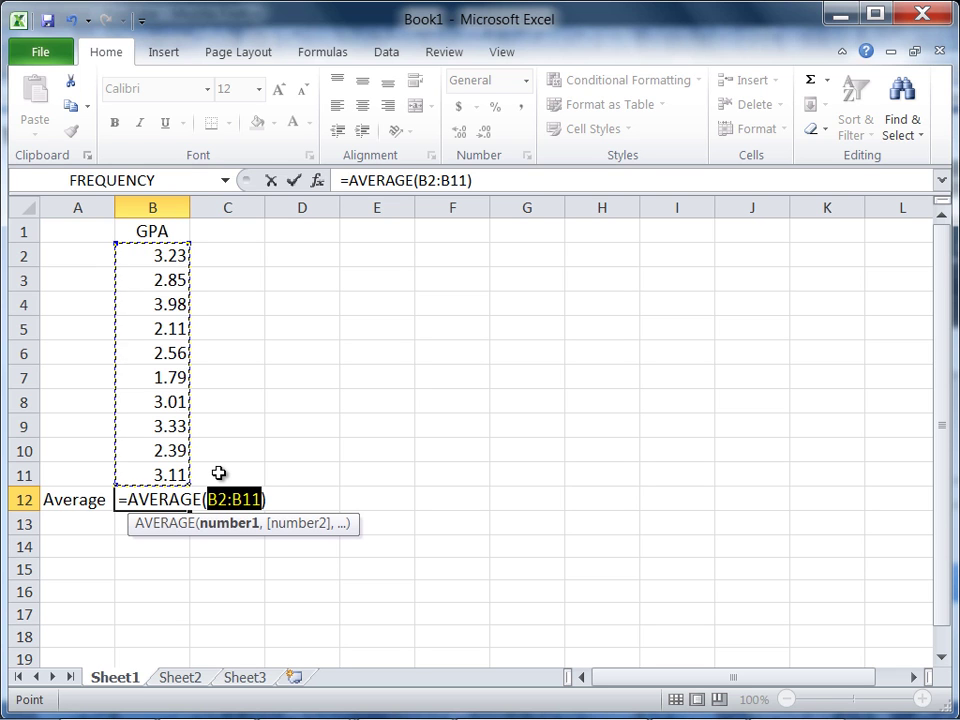
key("Return")
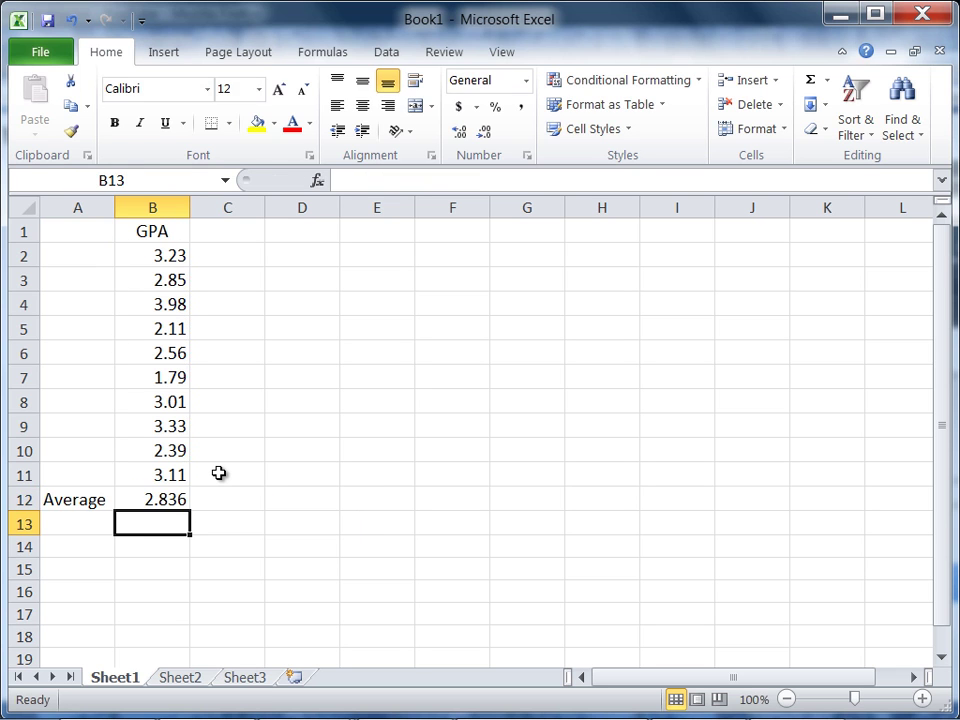
left_click(184, 500)
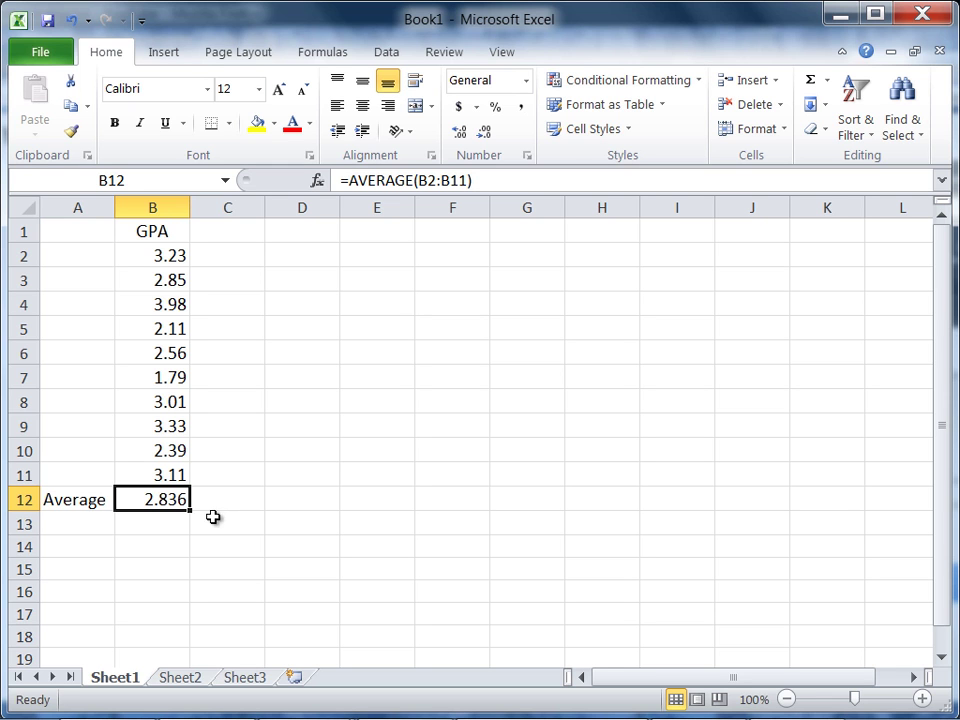
Label cell A13 "Min" and insert the MIN function in cell B13
left_click(81, 523)
type("Min")
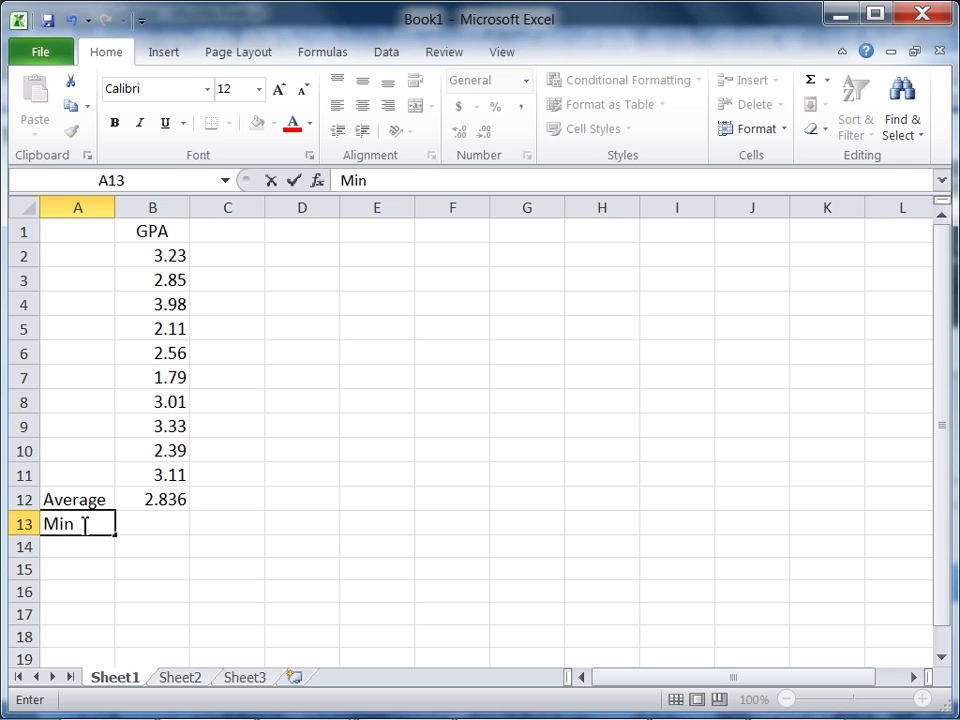
left_click(156, 522)
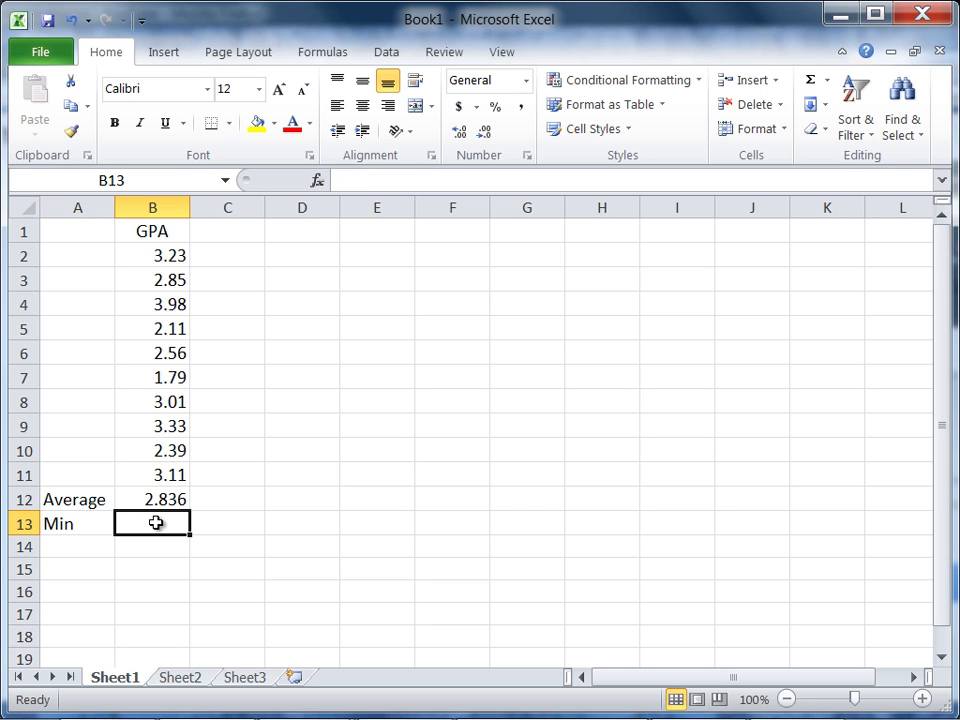
left_click(829, 86)
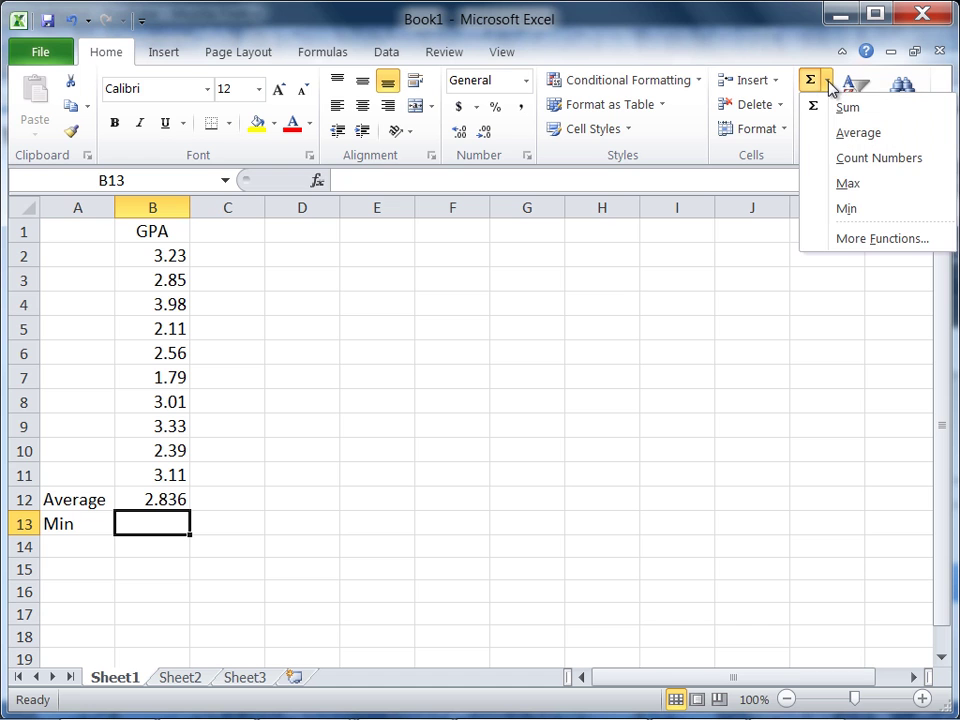
left_click(847, 210)
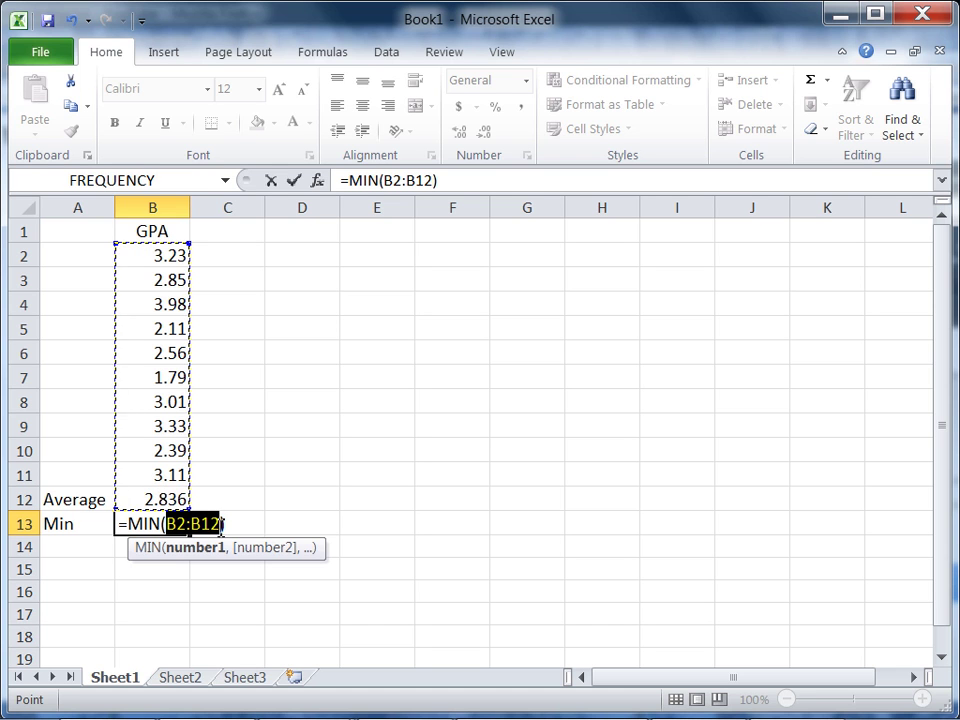
Correct the MIN function's range to B2:B11 so it excludes the average, and commit the formula
left_click(222, 523)
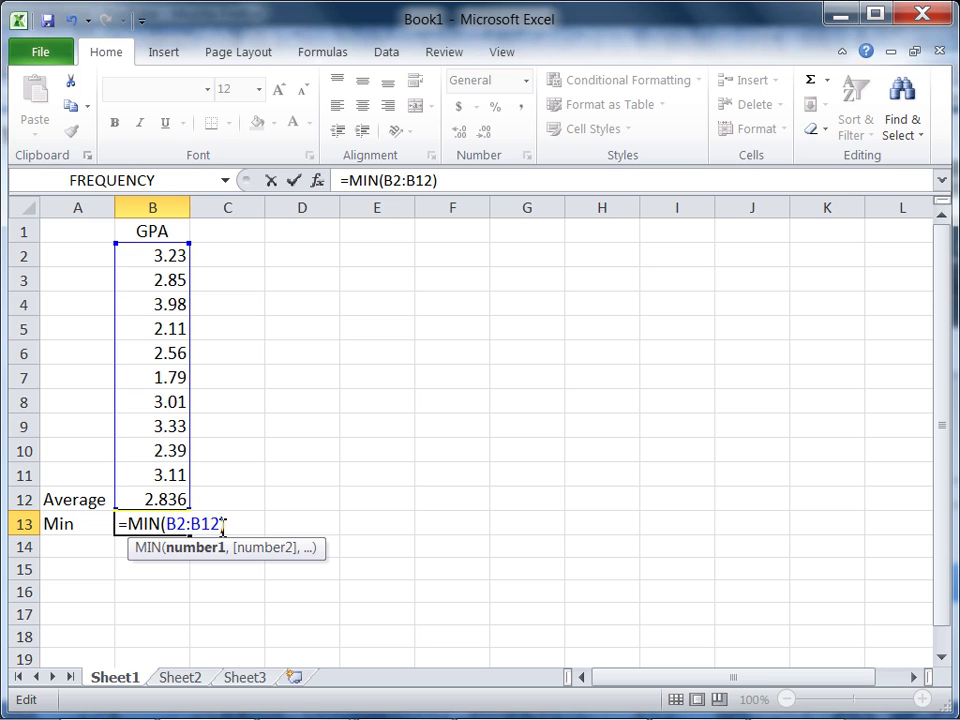
key("BackSpace")
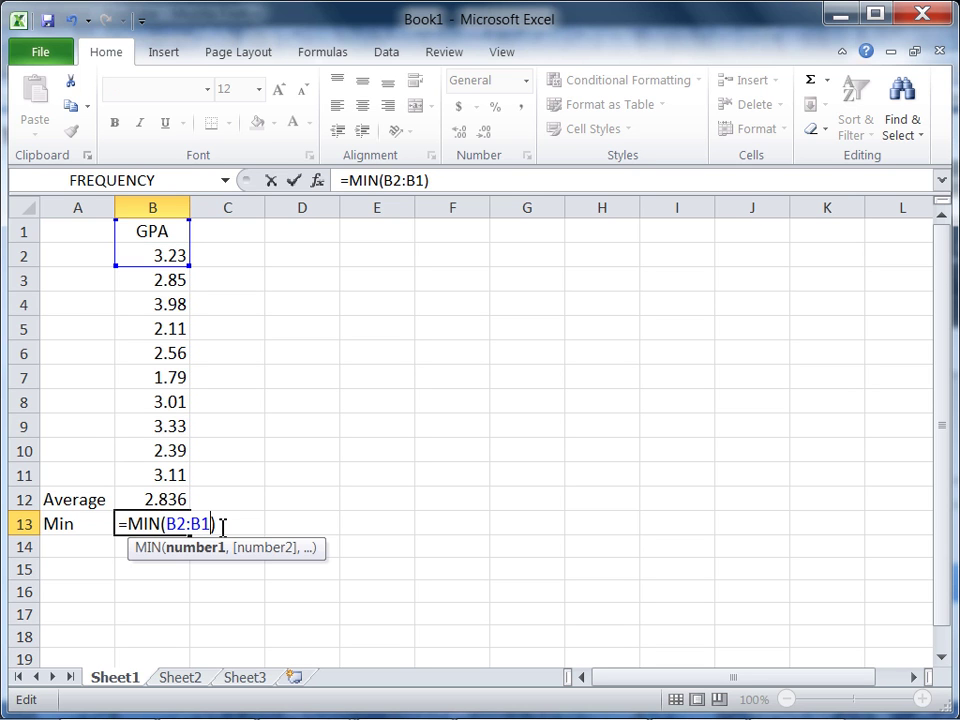
type("1")
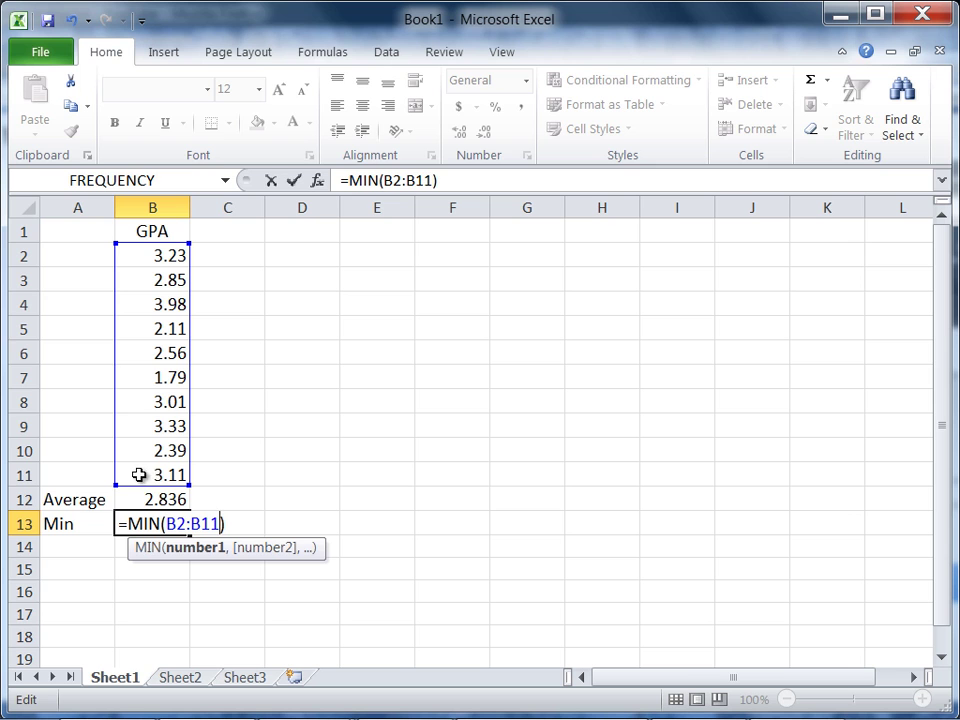
key("Return")
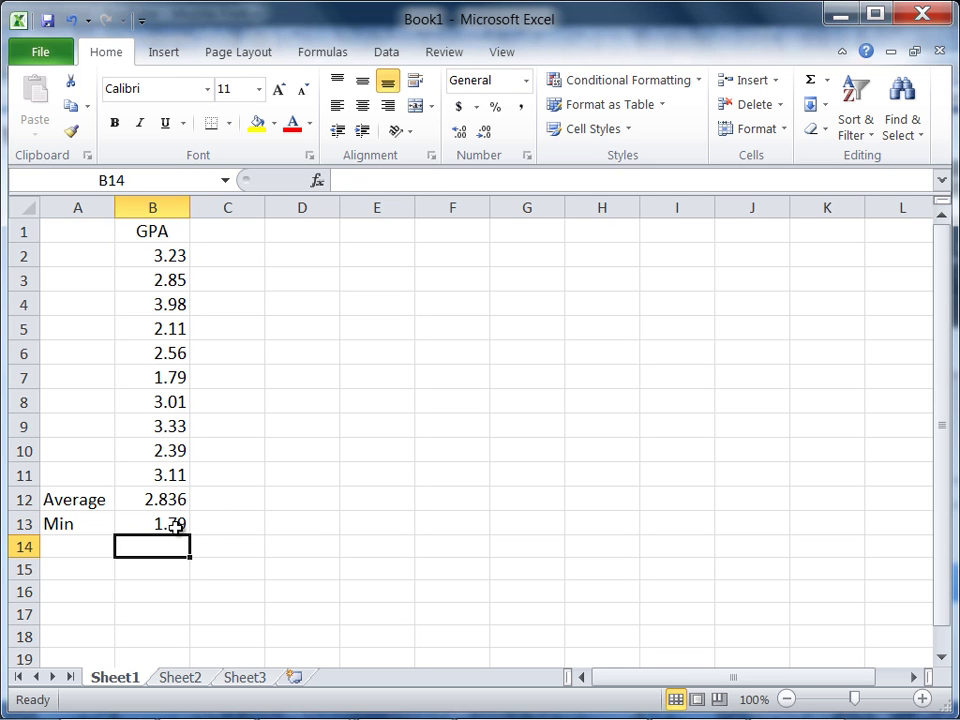
key("Up")
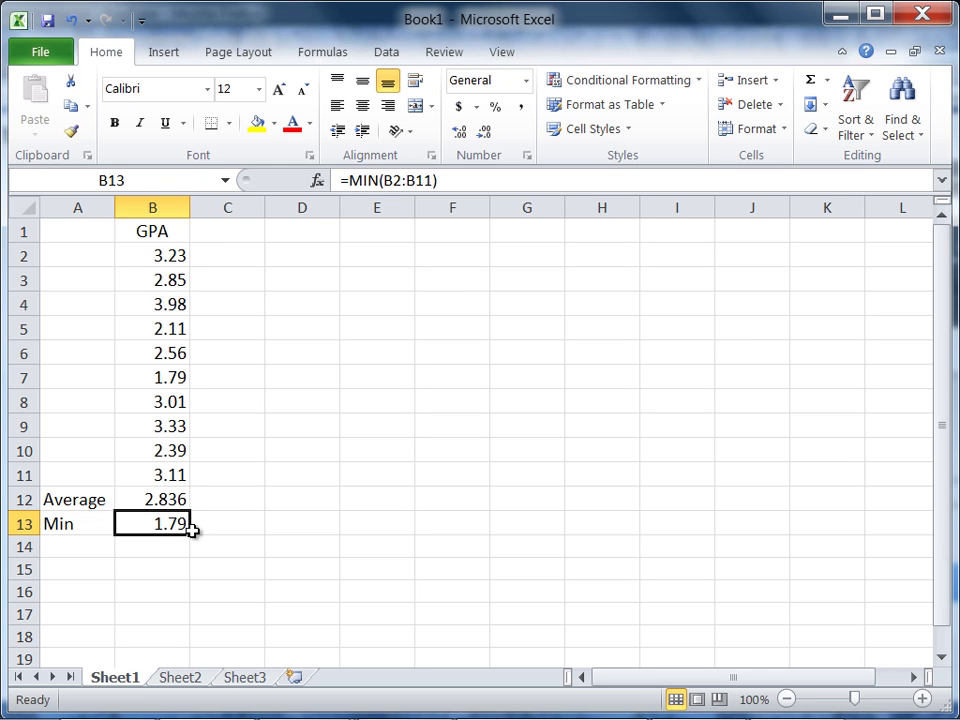
Label cell A14 "Max" and insert the MAX function in cell B14
left_click(76, 549)
type("M")
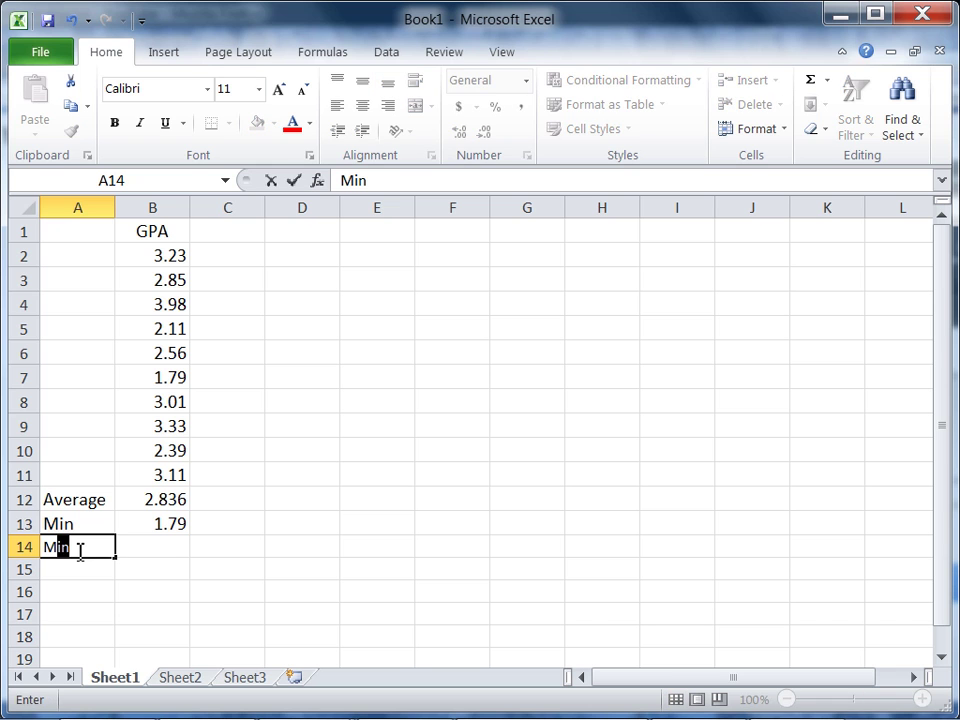
type("ax")
left_click(135, 549)
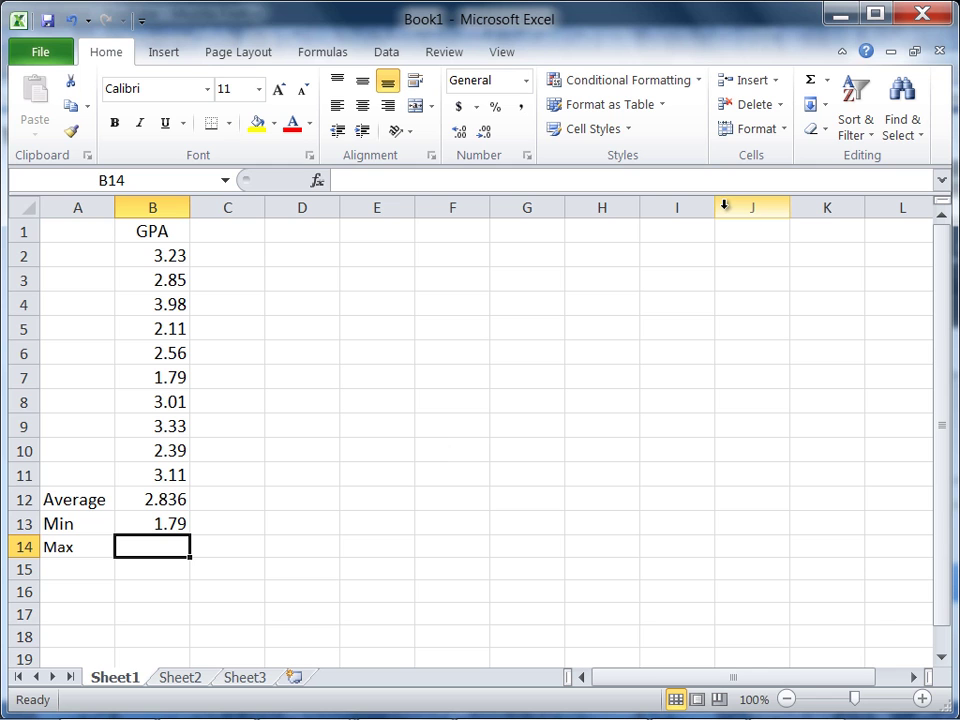
left_click(829, 88)
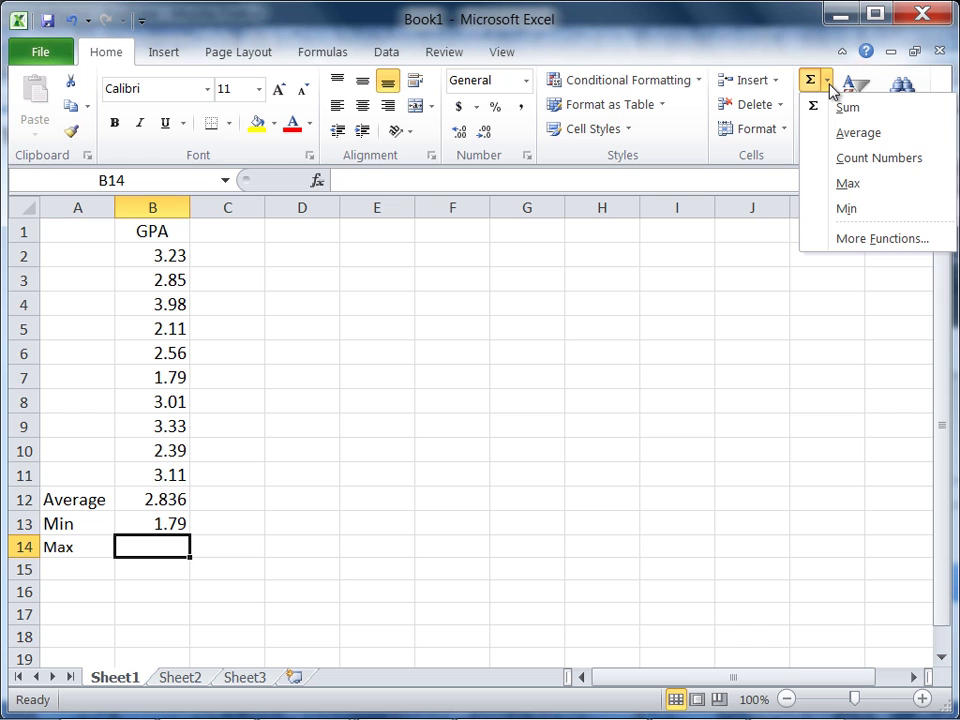
left_click(845, 183)
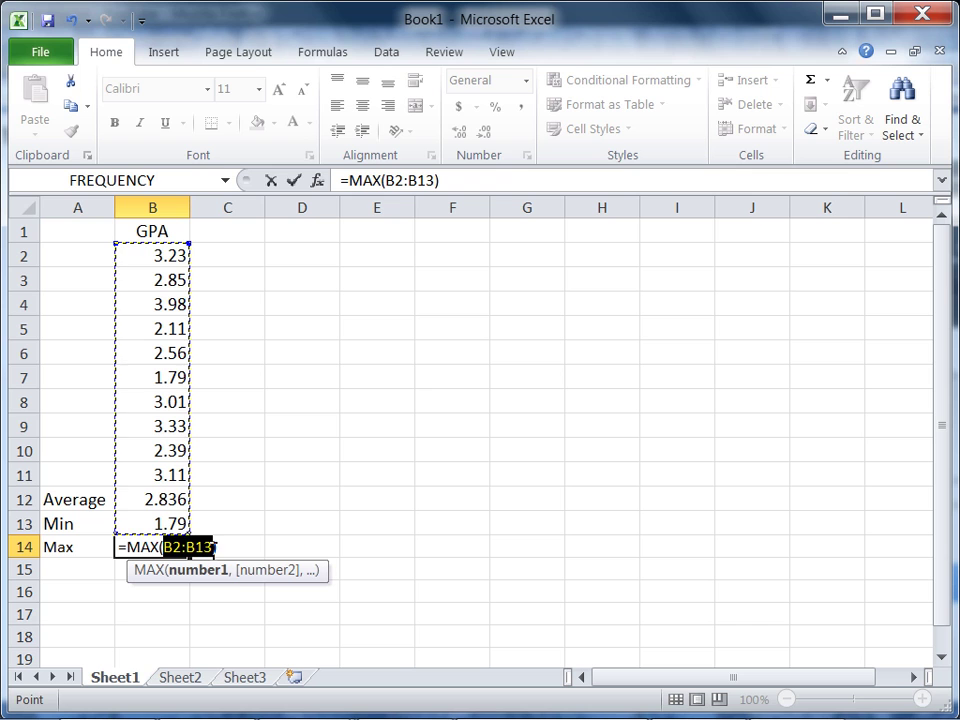
Set the MAX function's range to the GPA cells B2:B11 and commit the formula
type(")")
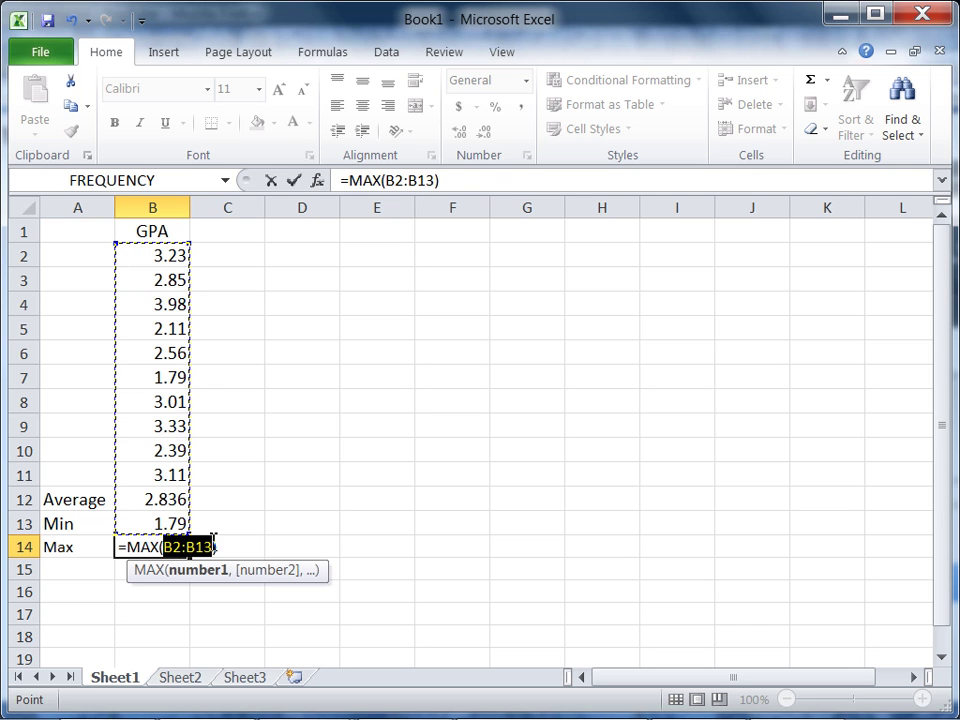
left_click(157, 255)
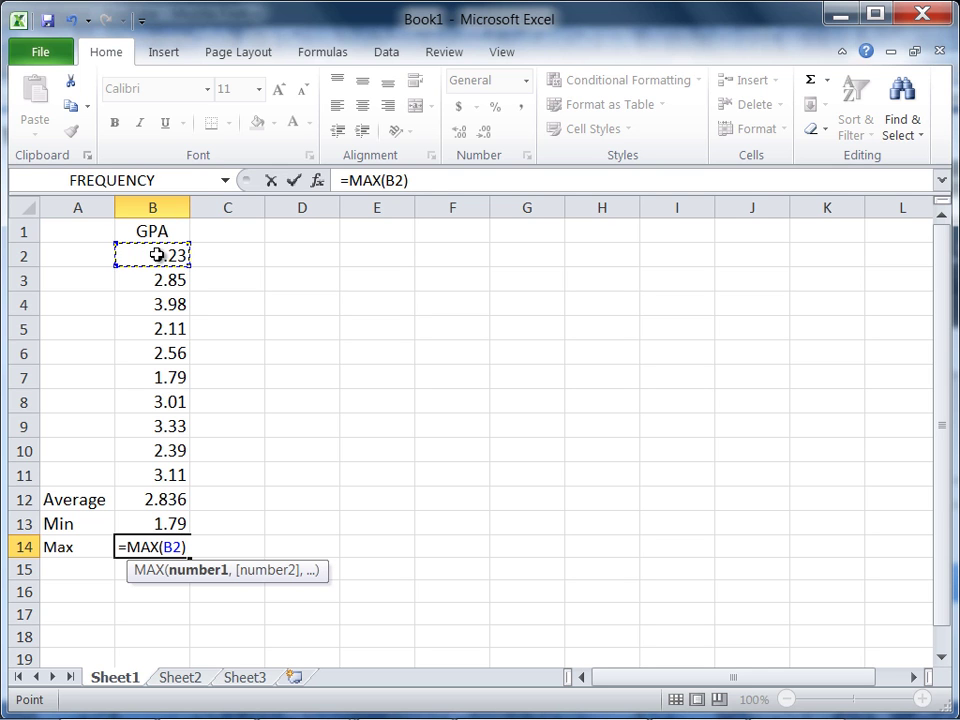
left_click_drag(157, 255, 154, 475)
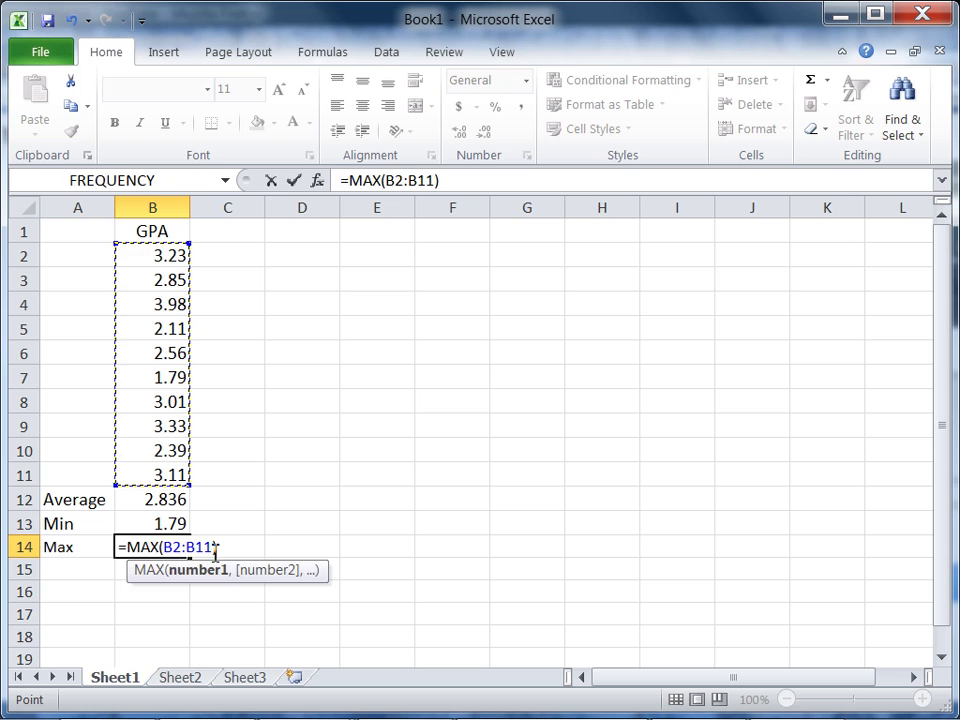
key("Return")
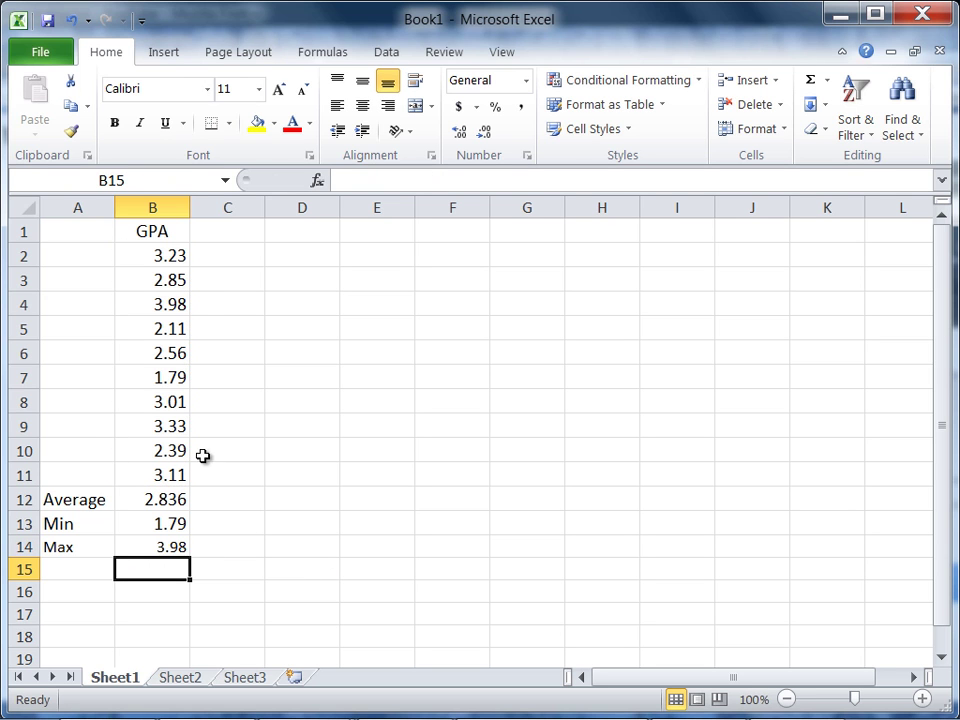
mouse_move(201, 454)
left_mouse_down()
mouse_move(195, 467)
mouse_move(197, 458)
left_mouse_up()
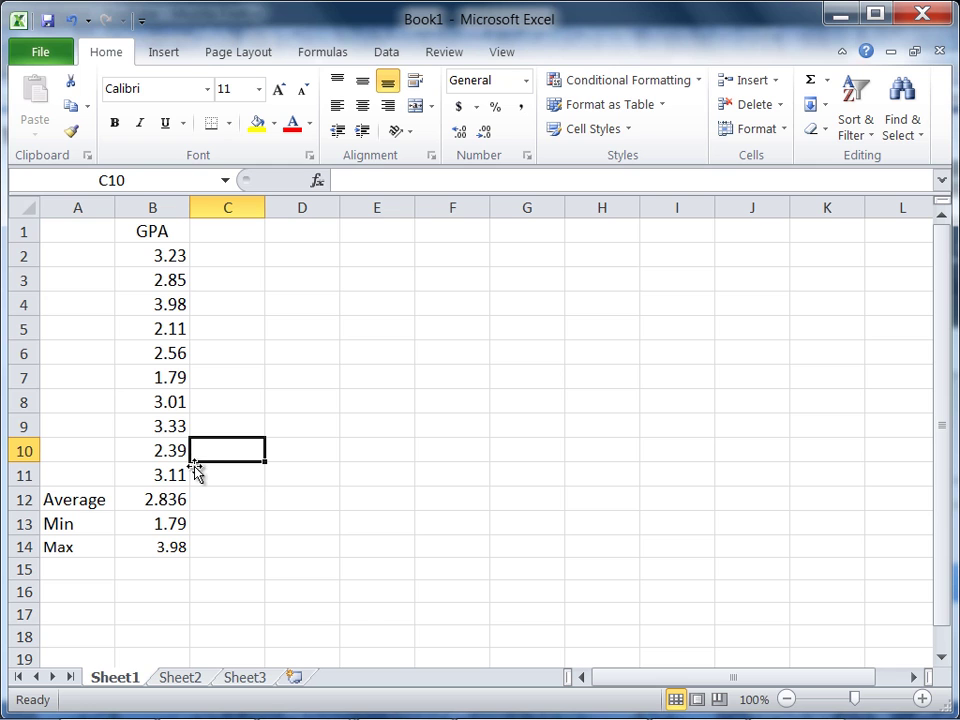
left_click(176, 300)
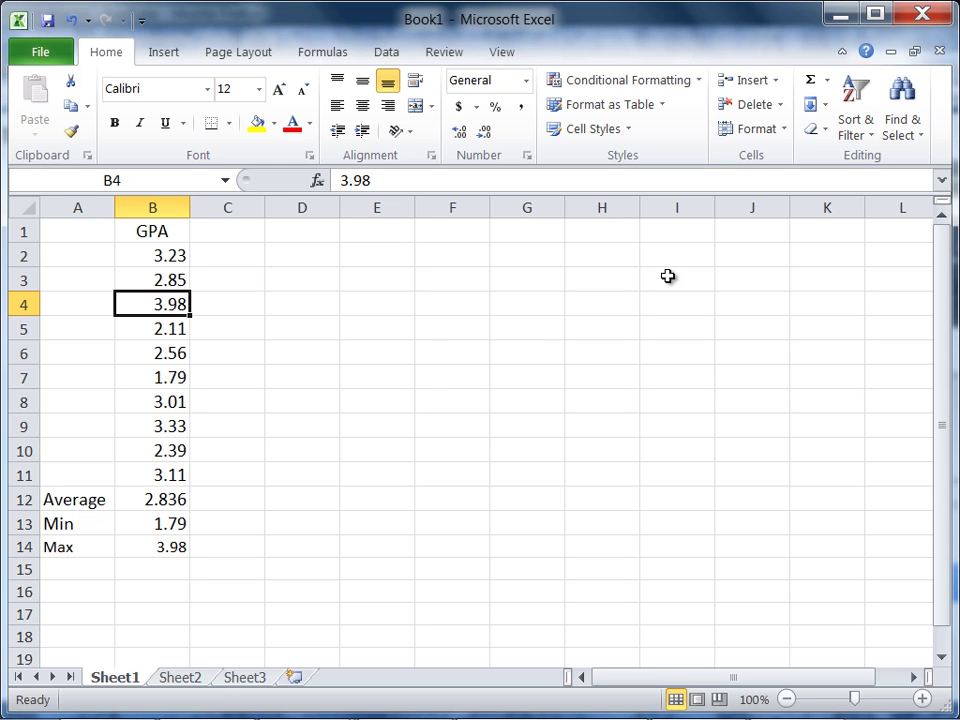
left_click(826, 84)
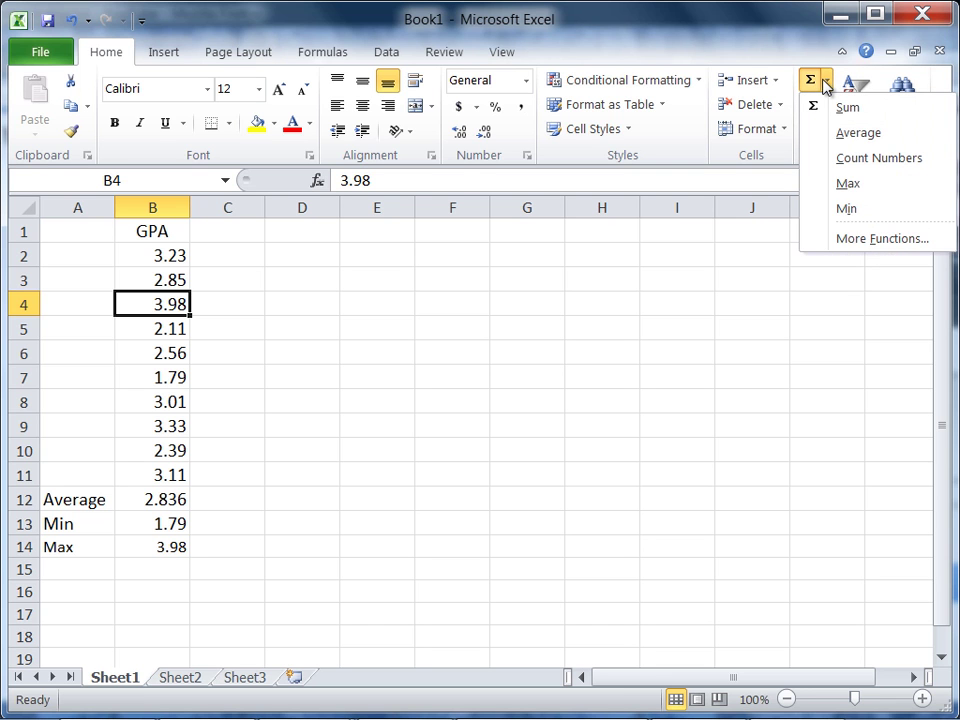
left_click(826, 84)
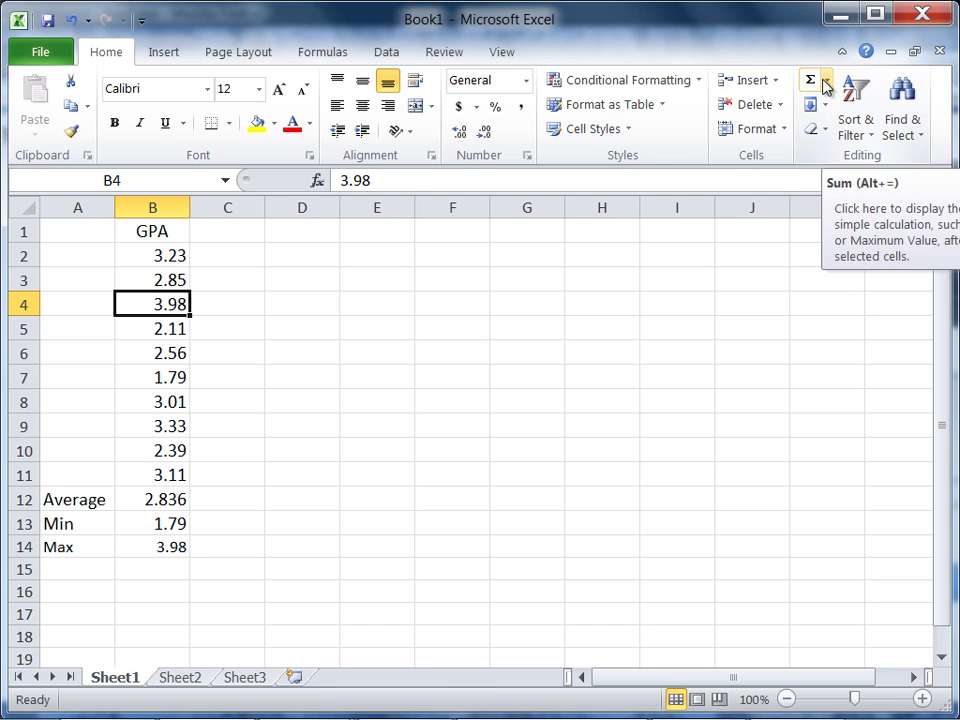
left_click(298, 354)
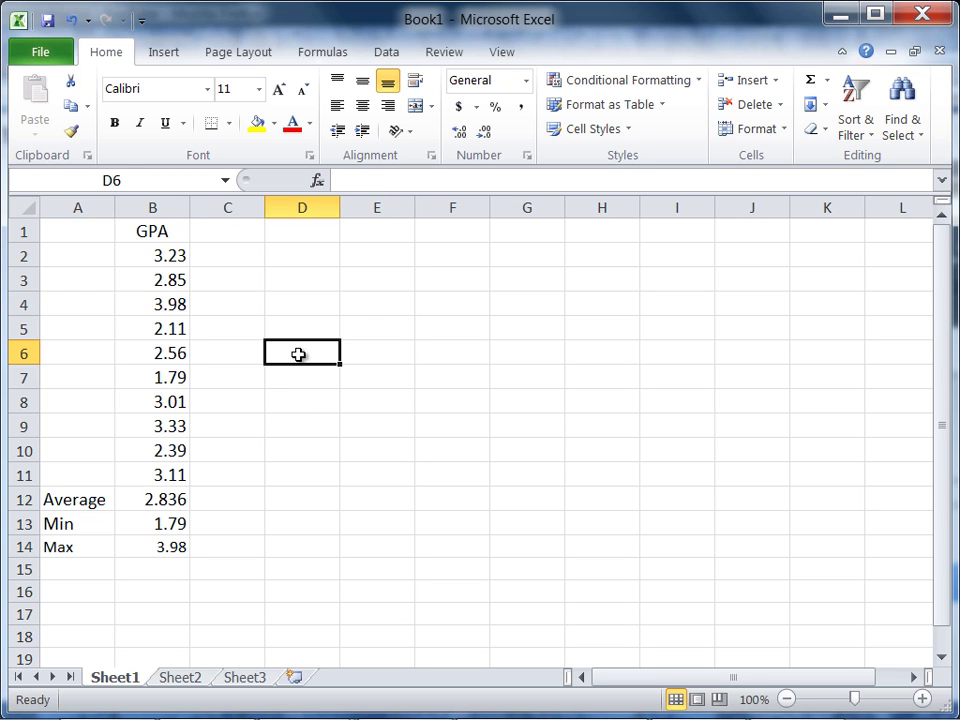